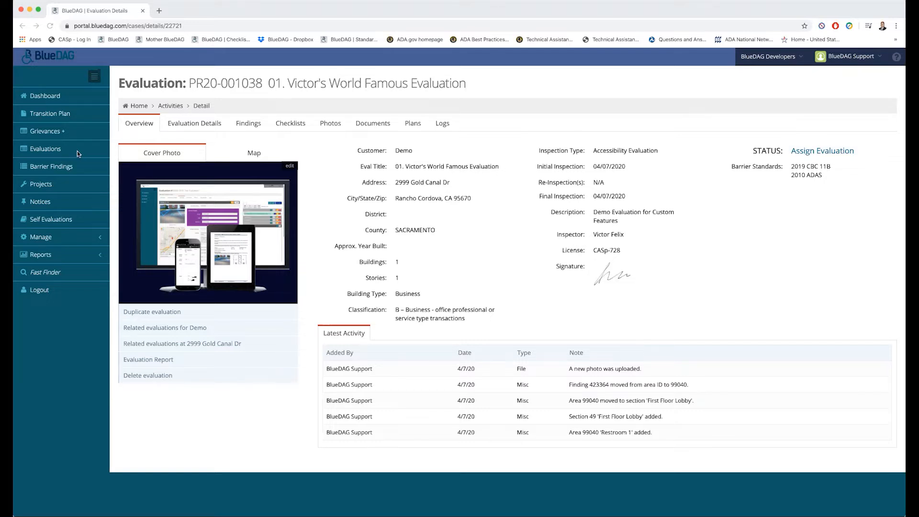
Open the list of custom standards and start adding a new barrier standard
click(43, 237)
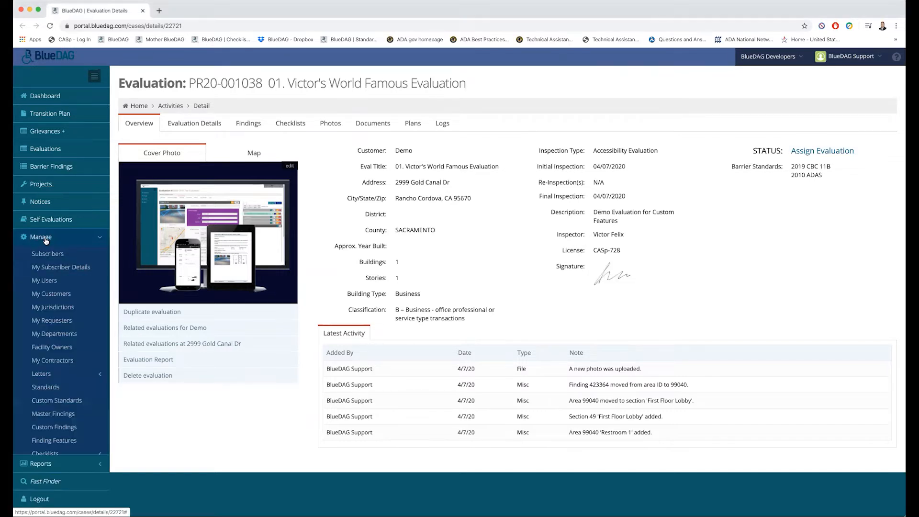
scroll(50, 245, down, 1)
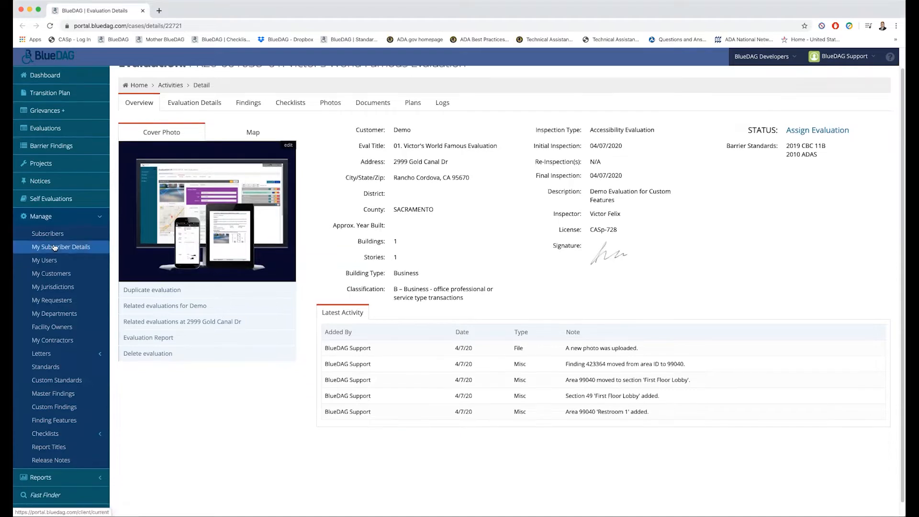
click(52, 383)
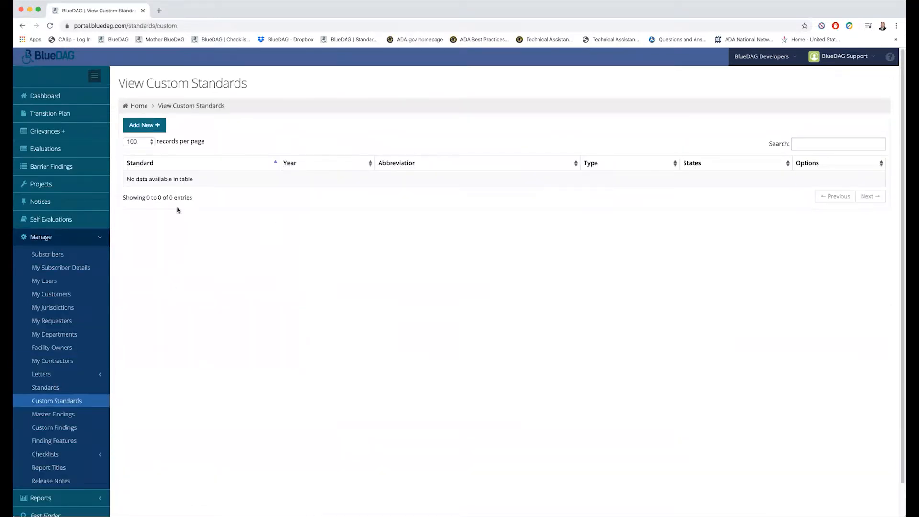
click(145, 127)
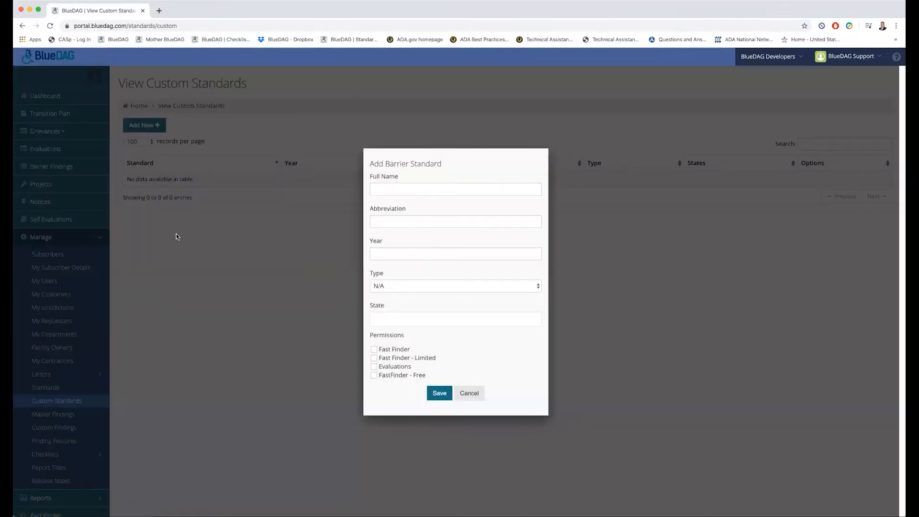
Enter the inspector's first name in possessive form plus "Custom Standard" as the full name, VCS as the abbreviation, and 2020 as the year
click(395, 189)
text(Victor's Custom Standard)
key(Tab)
text(VCS)
key(Tab)
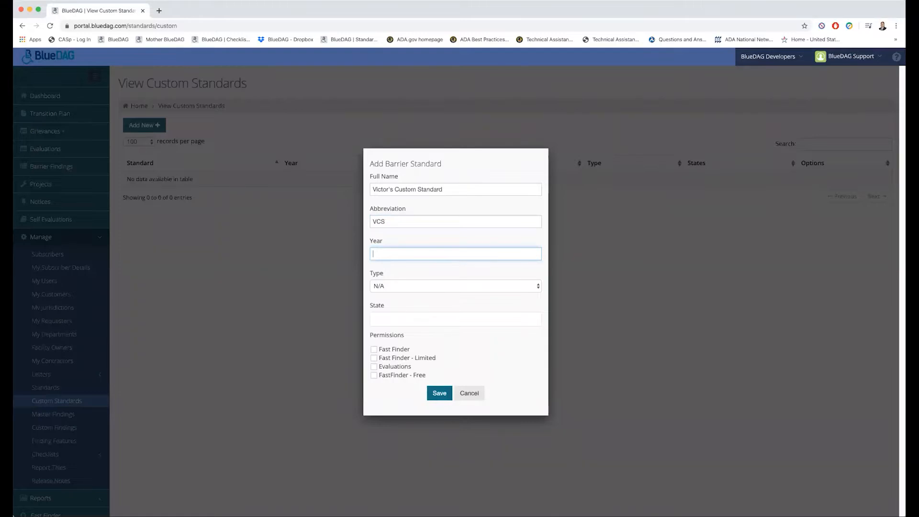
text(2020)
Set the standard's type to Custom and assign it to the states CA and FL
click(465, 288)
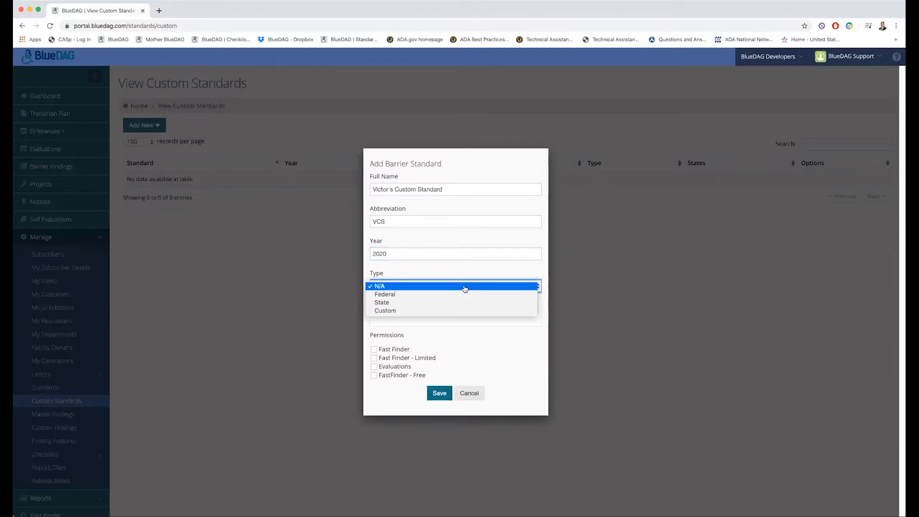
click(411, 312)
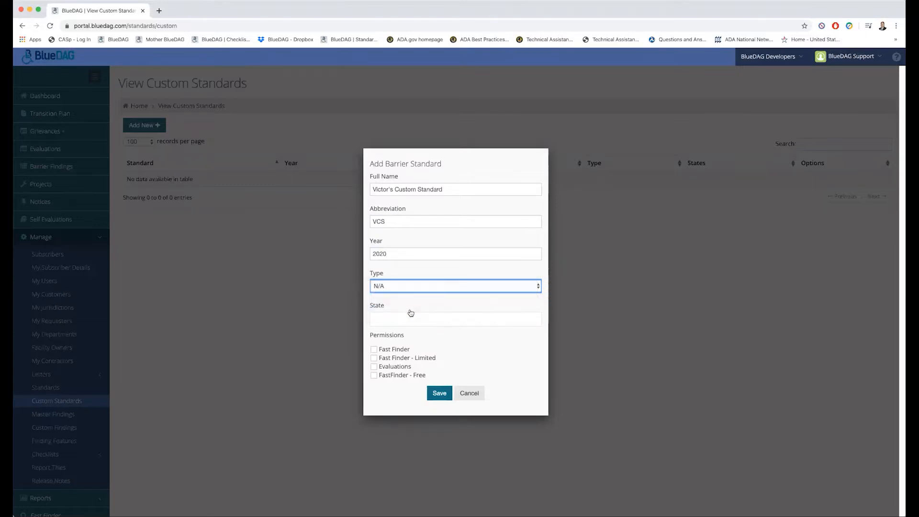
click(384, 319)
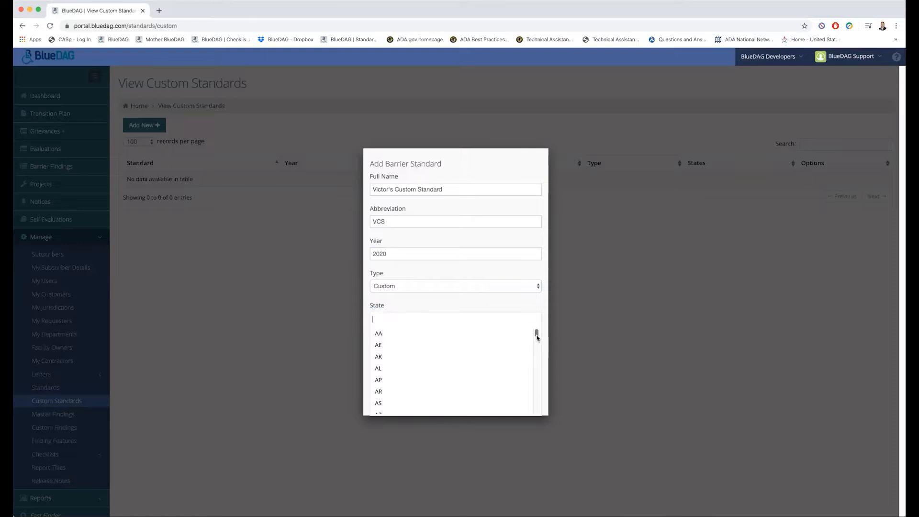
drag(536, 338, 537, 347)
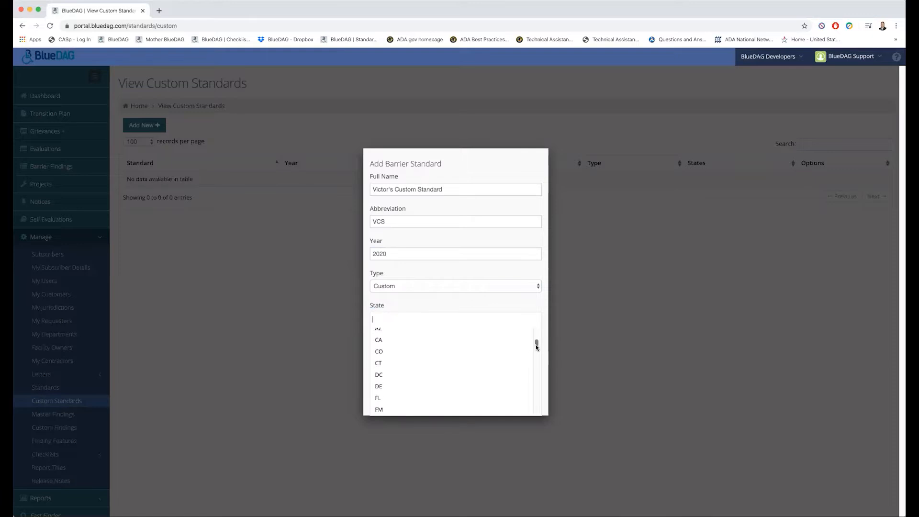
click(379, 340)
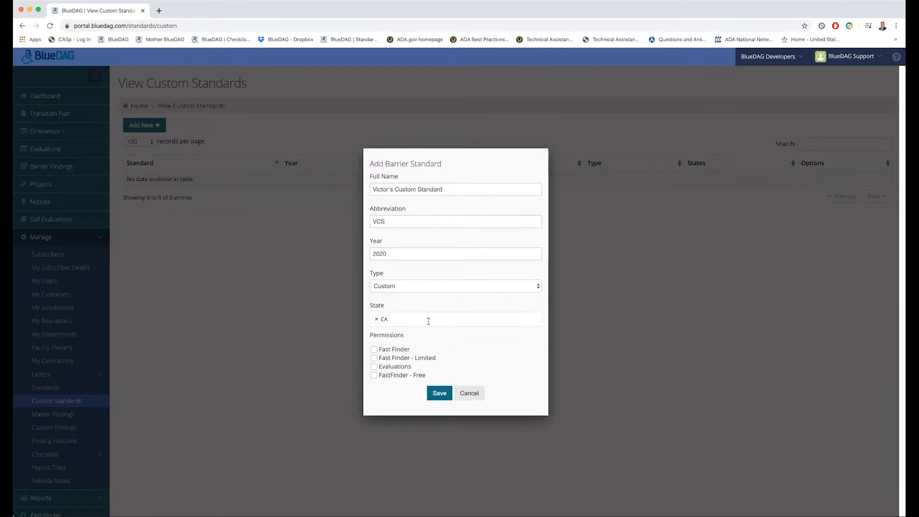
click(422, 319)
drag(537, 336, 538, 343)
click(403, 398)
Grant the Evaluations and Fast Finder permissions and save the new standard
click(374, 367)
click(374, 350)
click(374, 350)
click(438, 394)
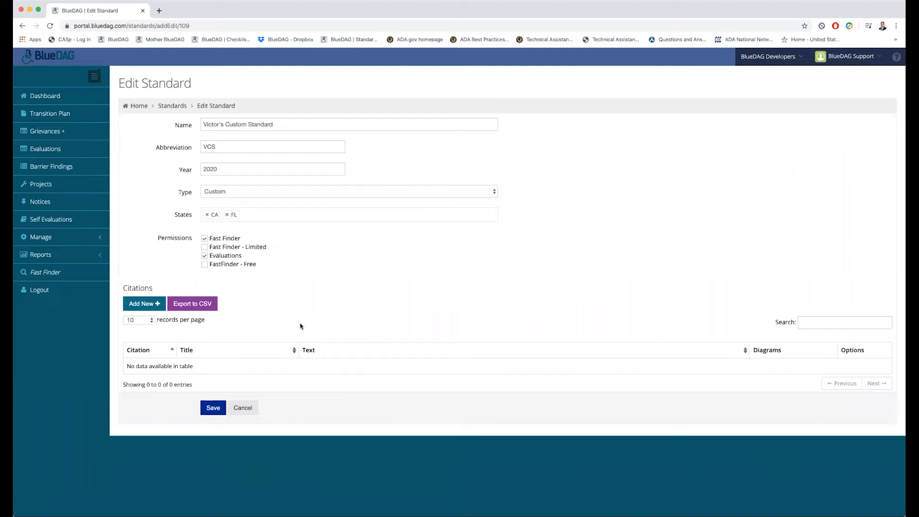
Add a citation numbered 100.1, titled "General", with a sample sentence about being shown how to create this as its text
click(154, 309)
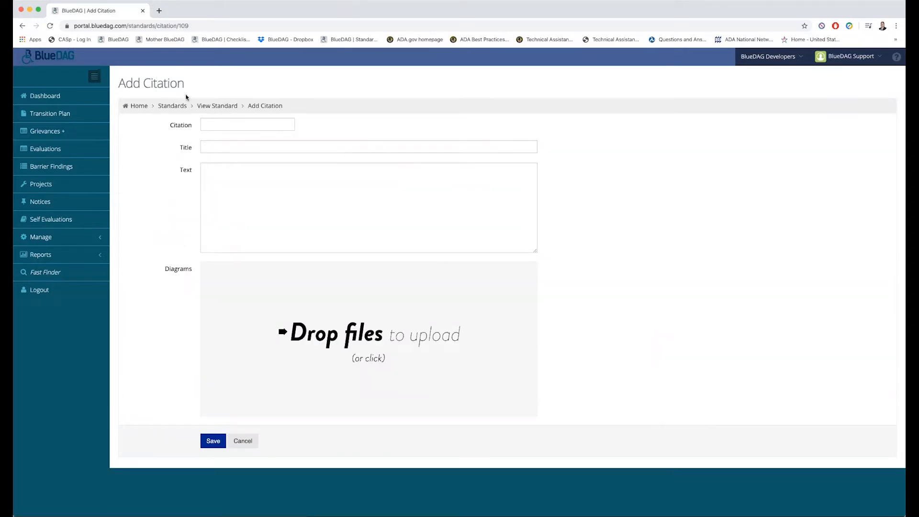
click(270, 125)
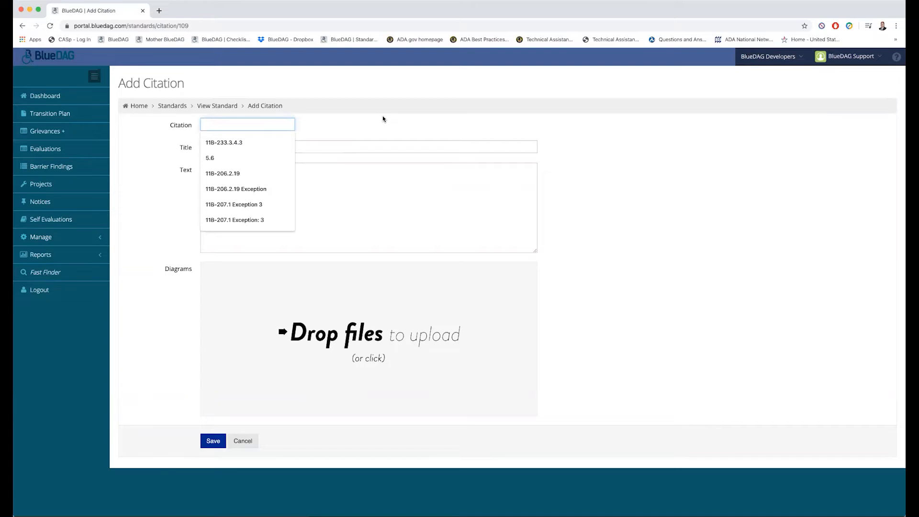
text(100.1)
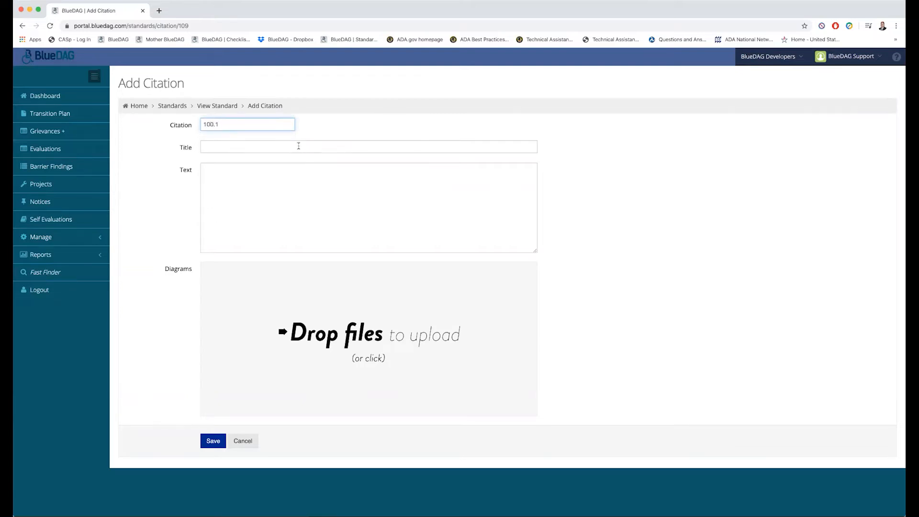
click(298, 146)
text(G)
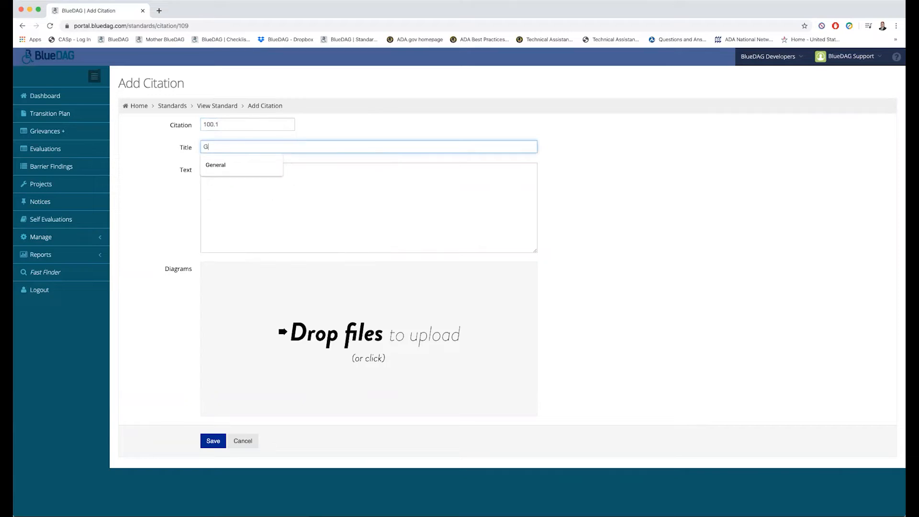
text(eneral)
key(Tab)
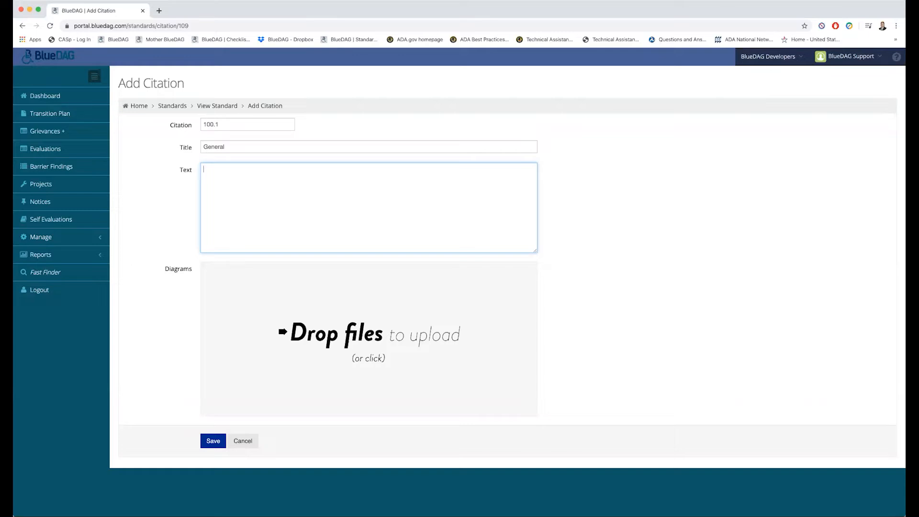
text(Victor is showing me how to create this!)
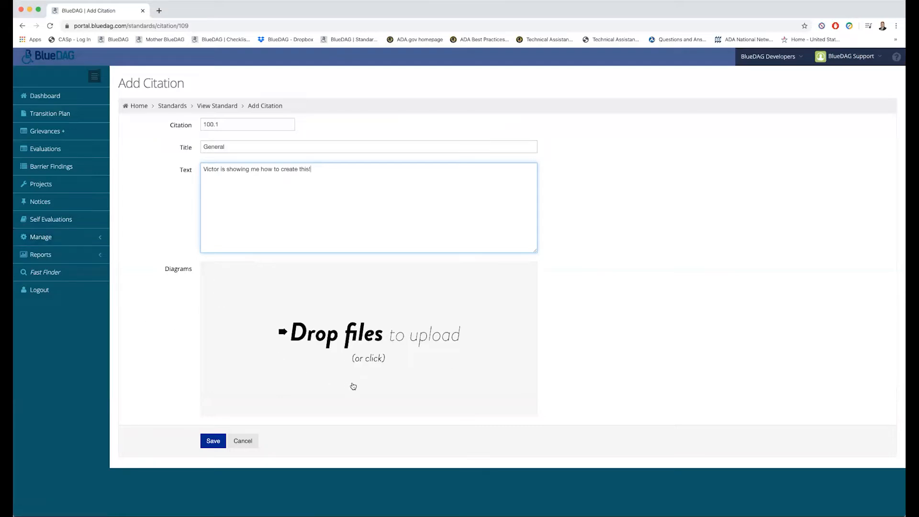
Save citation 100.1 with an uploaded wheelchair floor-space diagram and view the diagram enlarged
click(377, 314)
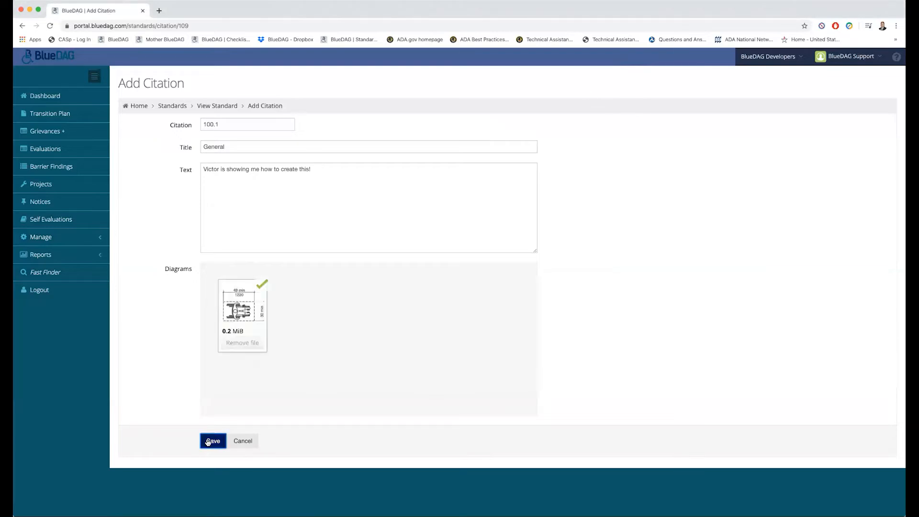
click(209, 441)
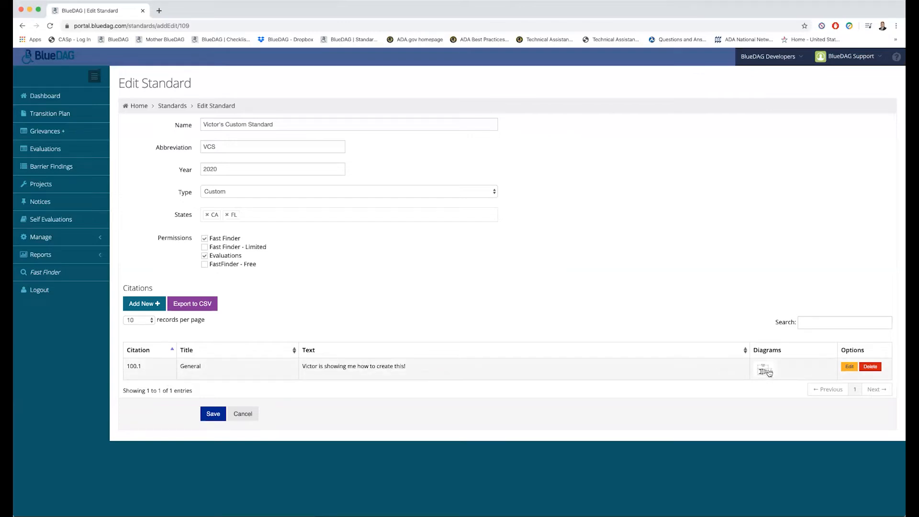
click(768, 372)
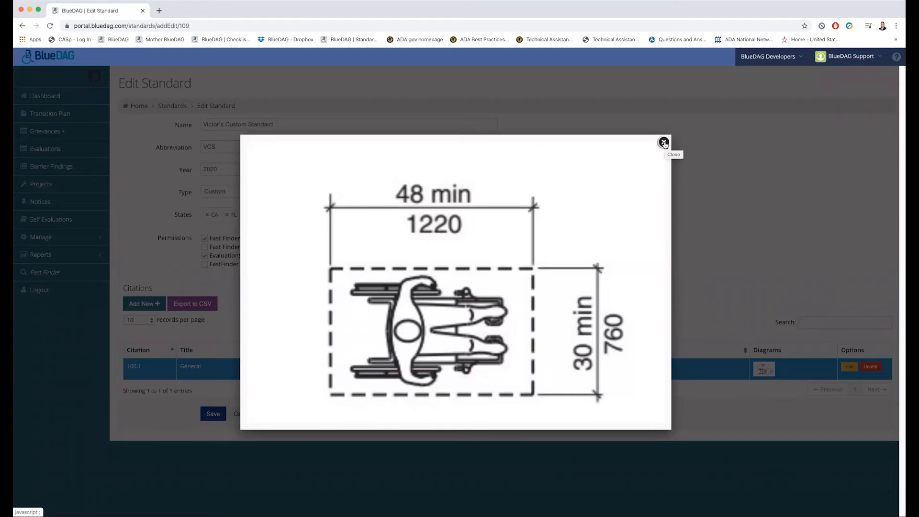
click(664, 142)
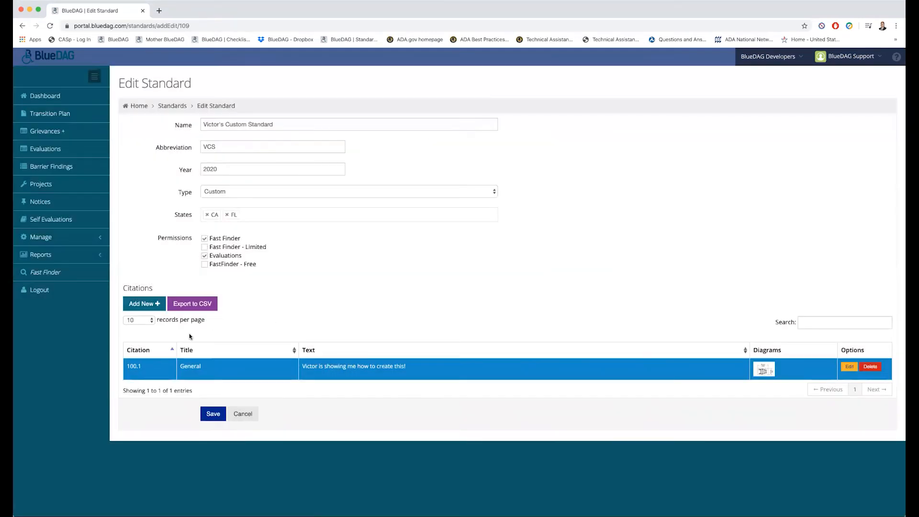
Add and save a second citation numbered 100.2, titled "Custom", with the text "This is pretty easy!"
click(146, 306)
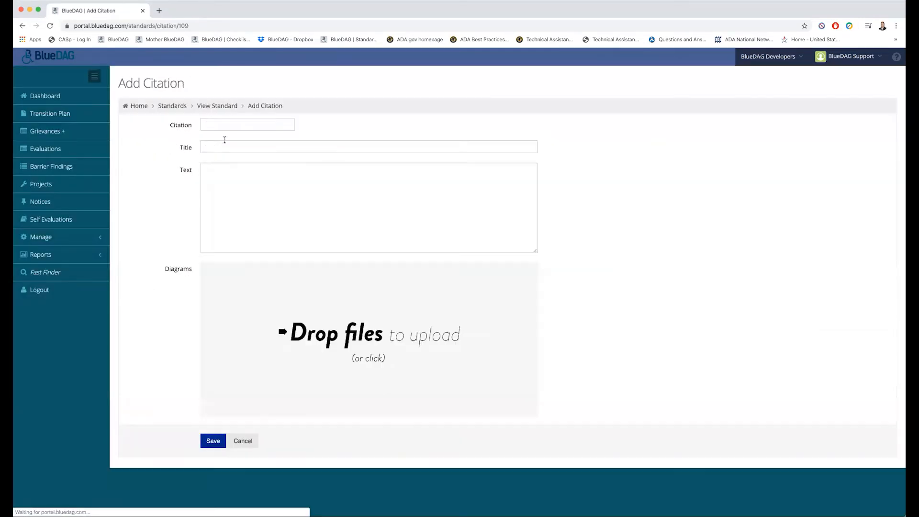
click(212, 123)
text(100.2)
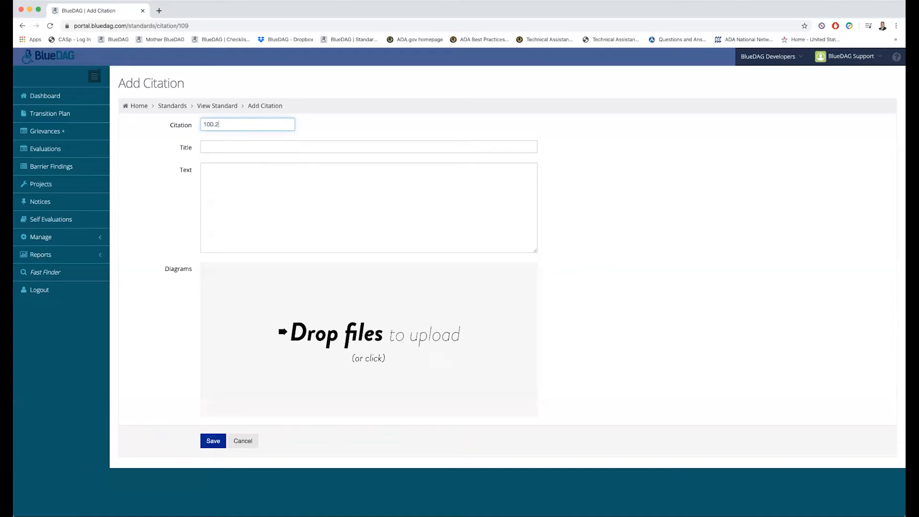
key(Tab)
text(Custom)
key(Tab)
text(This i)
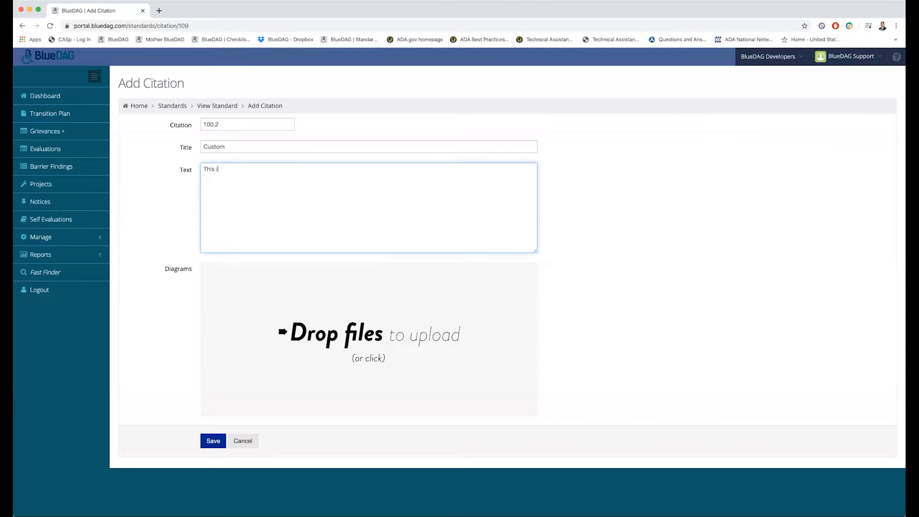
text(s pretty easy!)
click(213, 441)
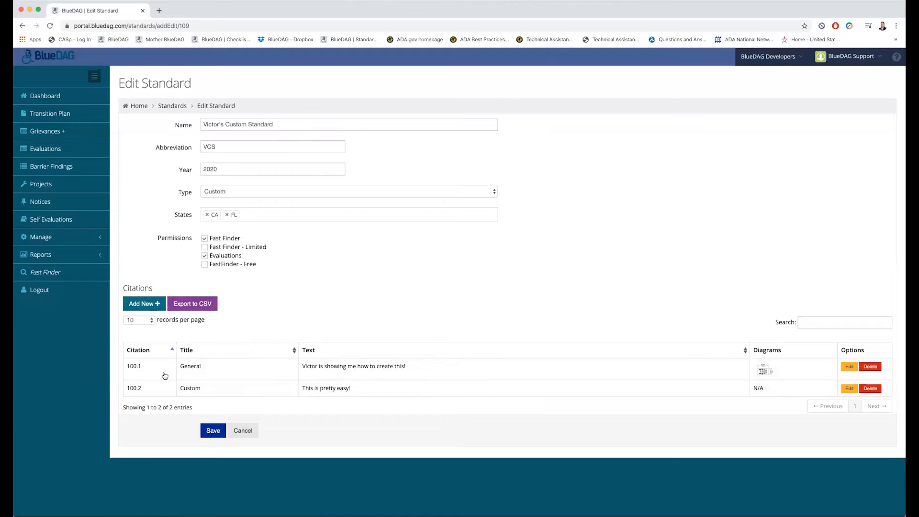
Export the standard's citations to a CSV file
click(198, 303)
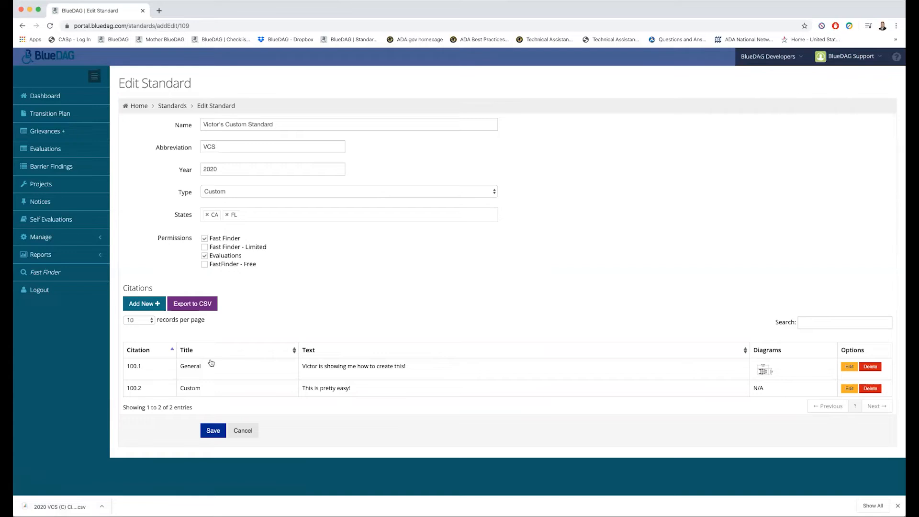
click(103, 510)
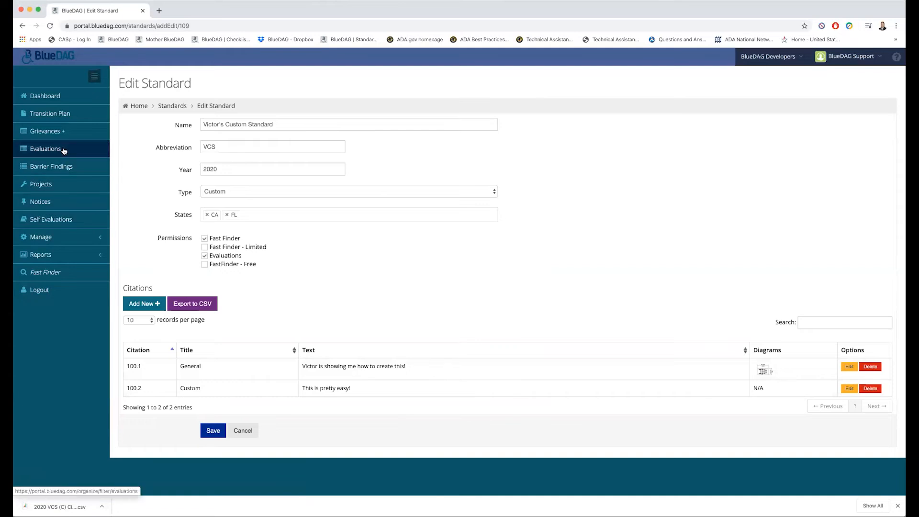
Reopen the VCS standard from the custom standards list and search its citations for 100.2
click(38, 236)
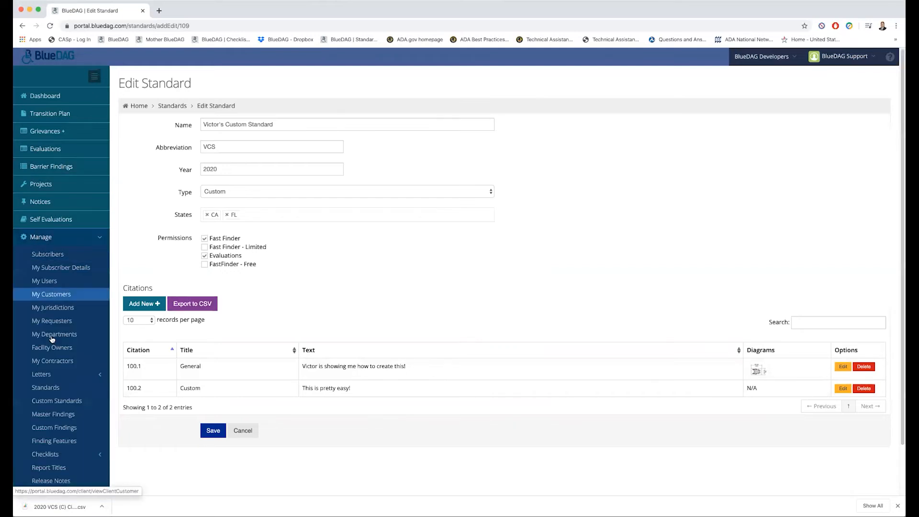
click(47, 406)
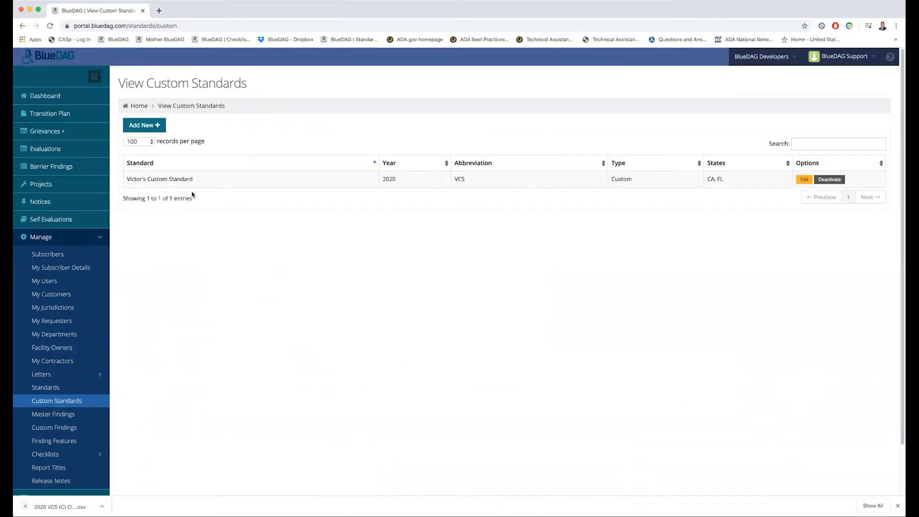
click(806, 183)
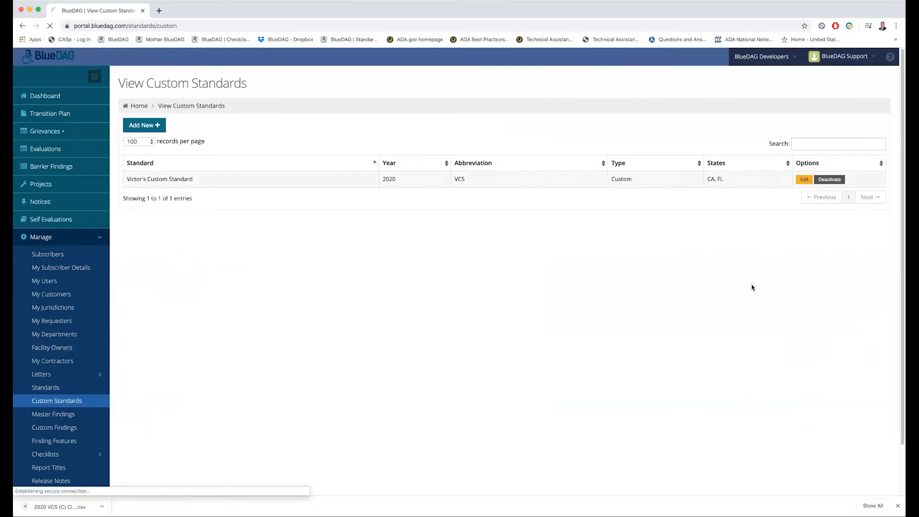
click(819, 323)
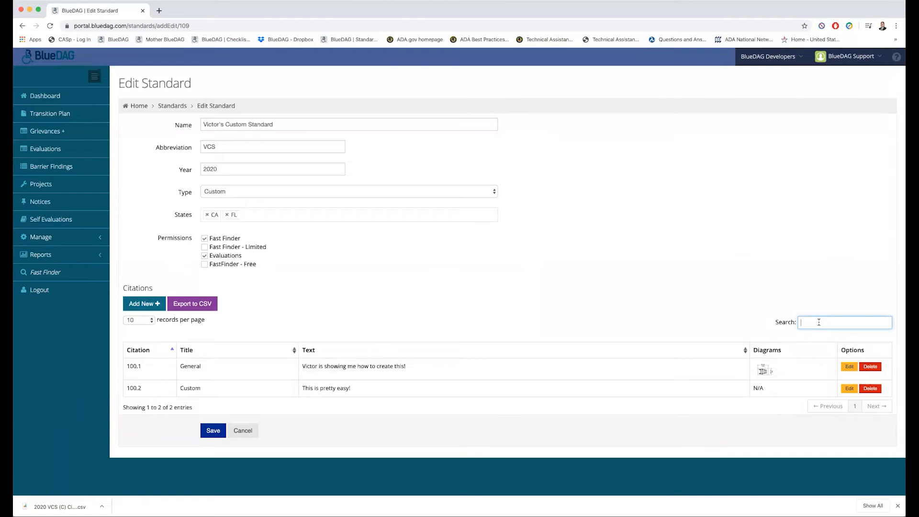
text(100.2)
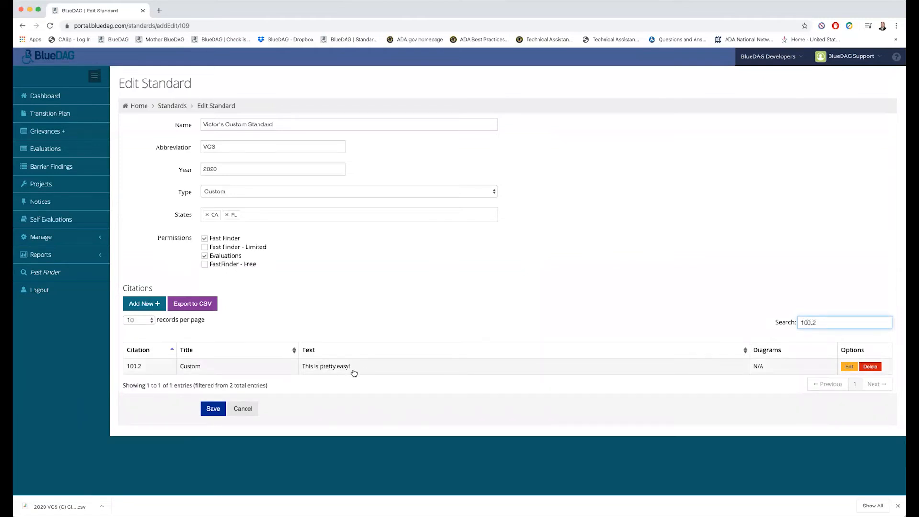
click(354, 373)
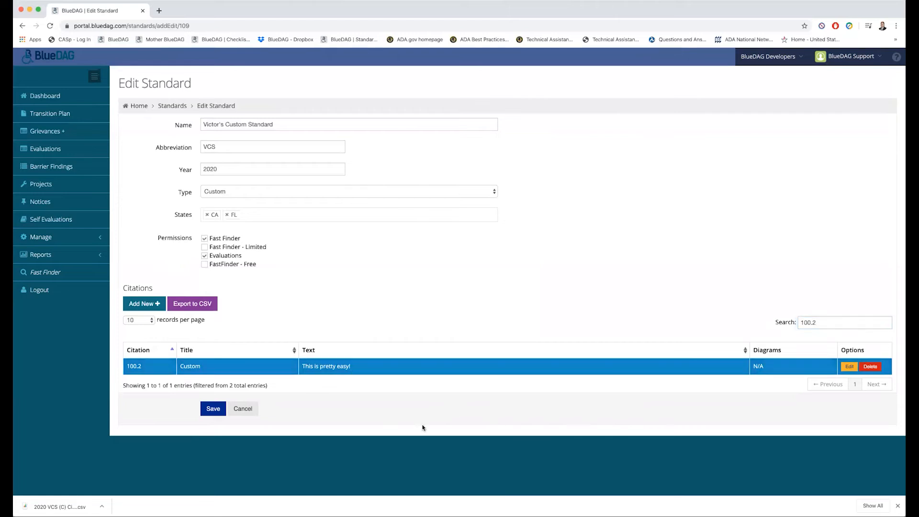
click(366, 366)
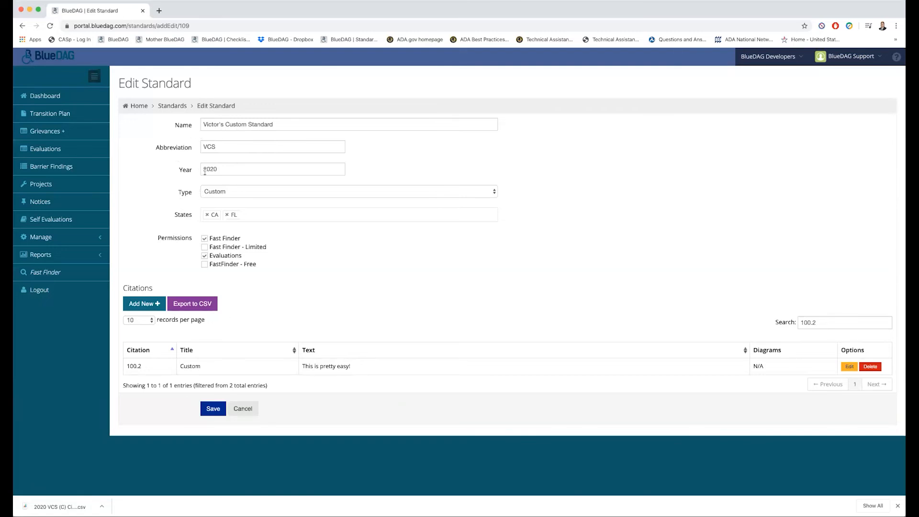
Search Fast Finder for the first name used in citation 100.1's text, within the 2010 ADAS and 2020 VCS (C) standards
click(45, 271)
click(224, 148)
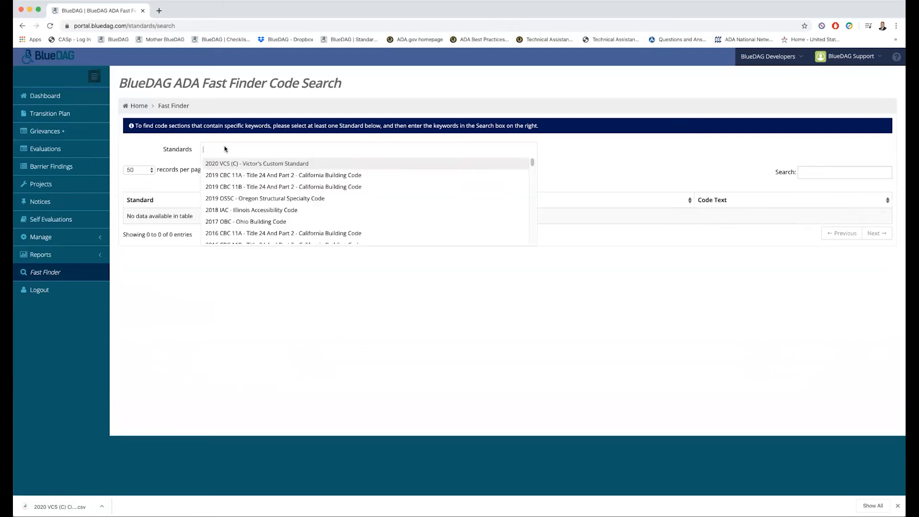
text(2010)
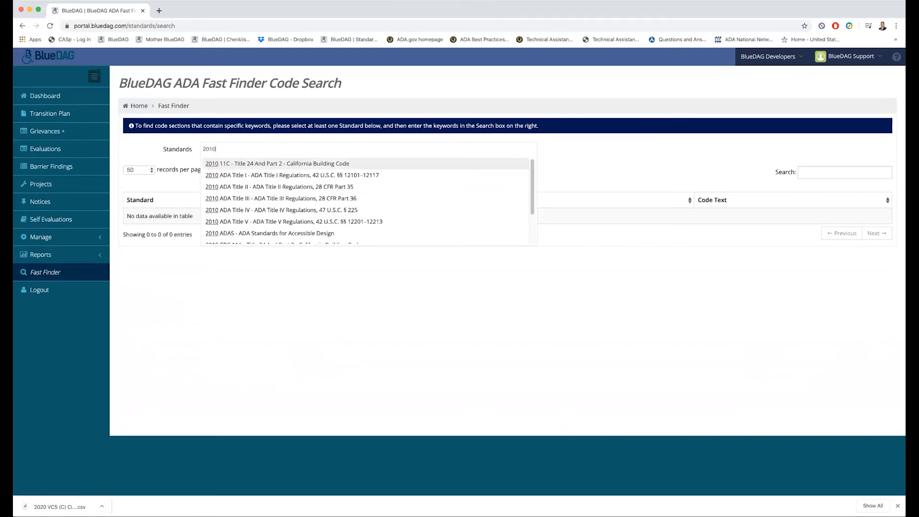
click(261, 233)
text(20)
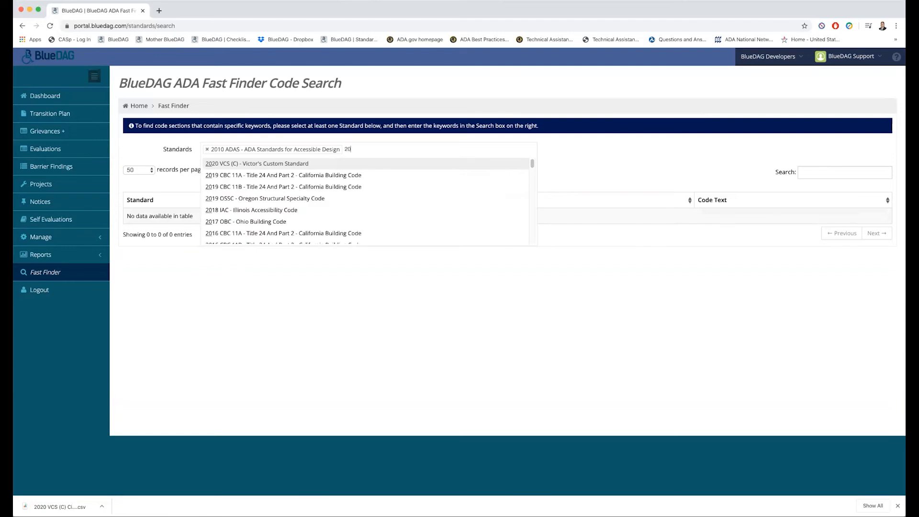
text(20)
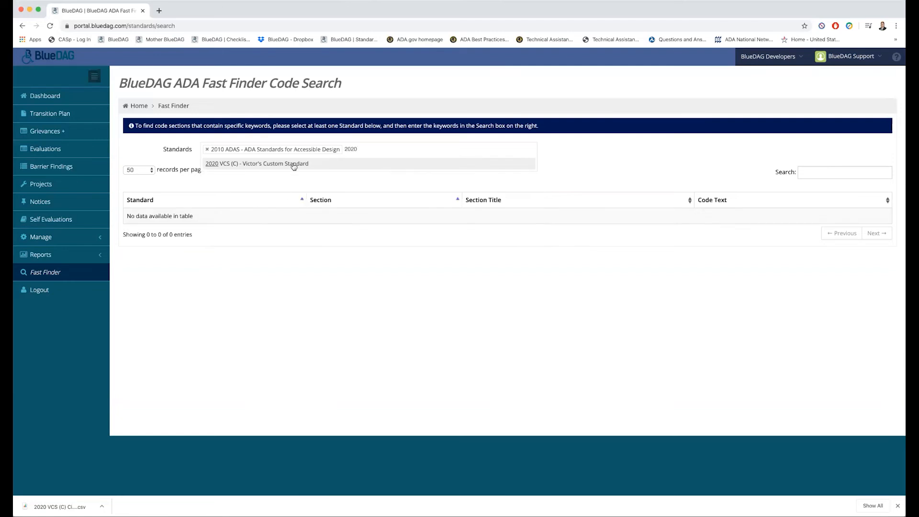
click(292, 165)
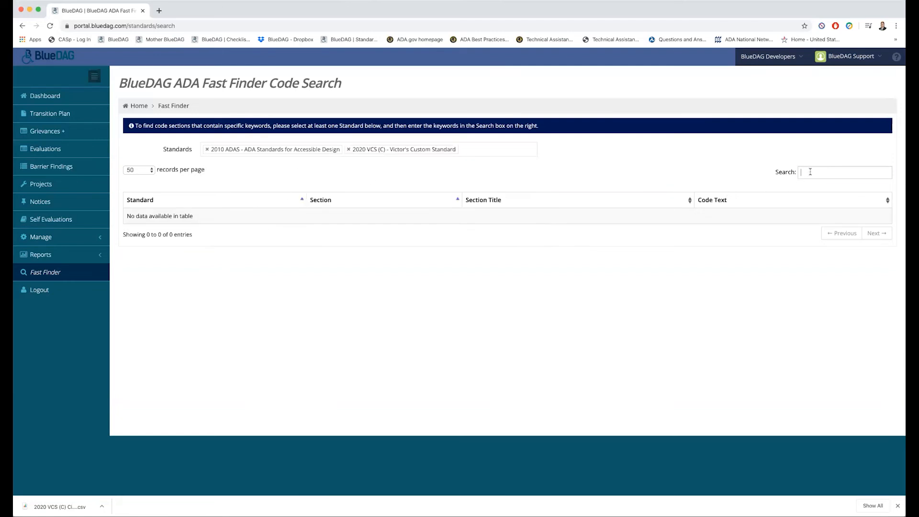
text(Victor)
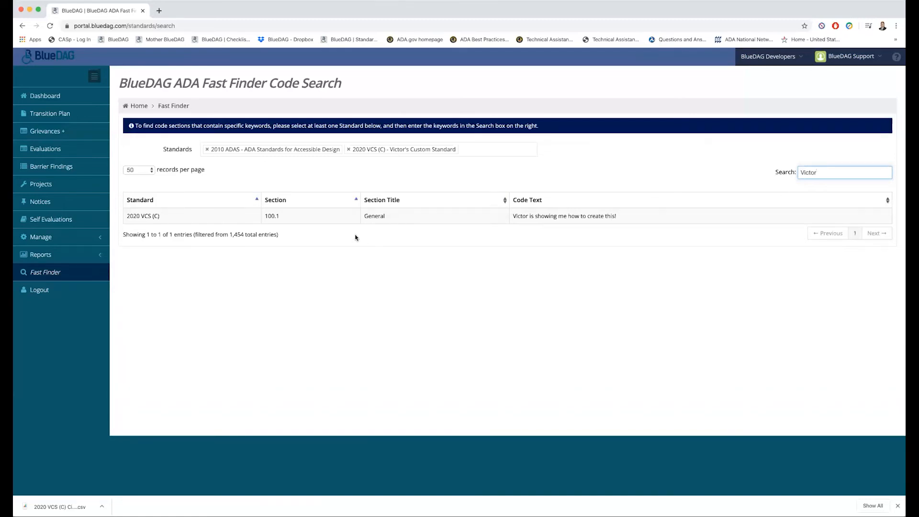
double_click(520, 216)
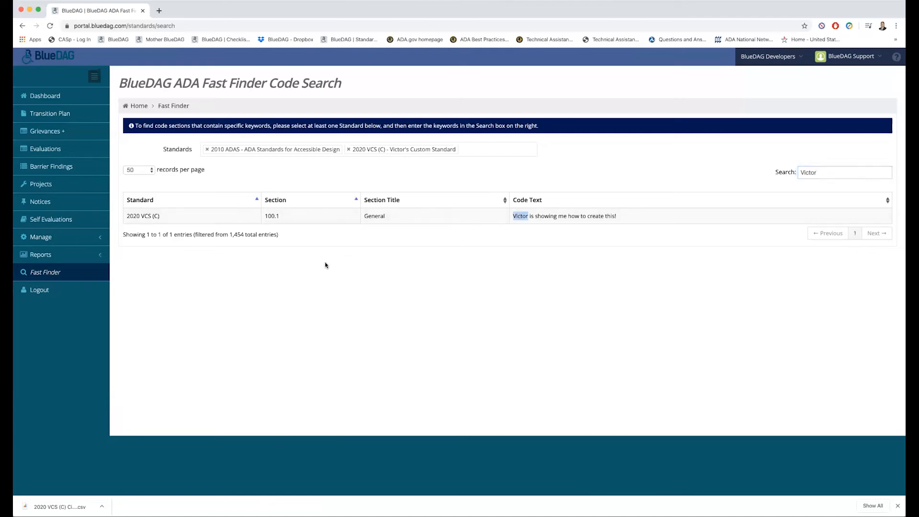
Open the World Famous Evaluation record from the evaluations list
click(66, 152)
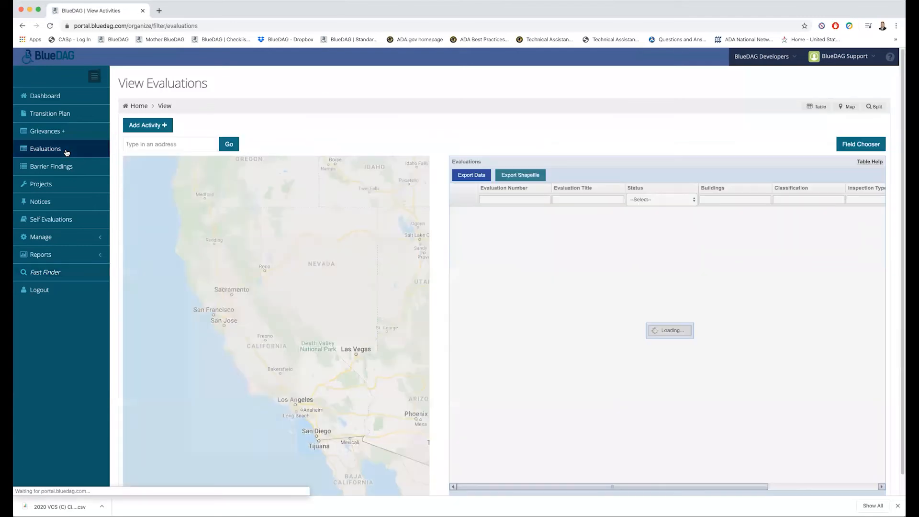
click(575, 473)
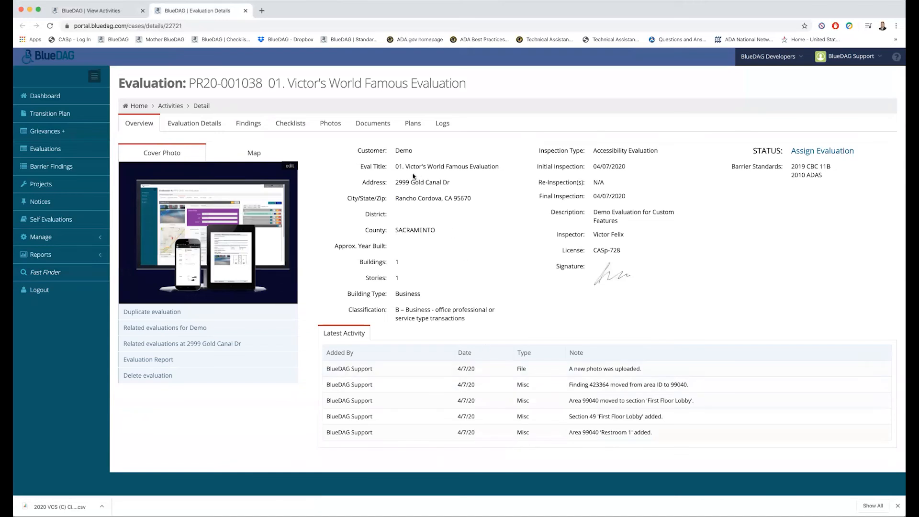
drag(395, 228, 445, 238)
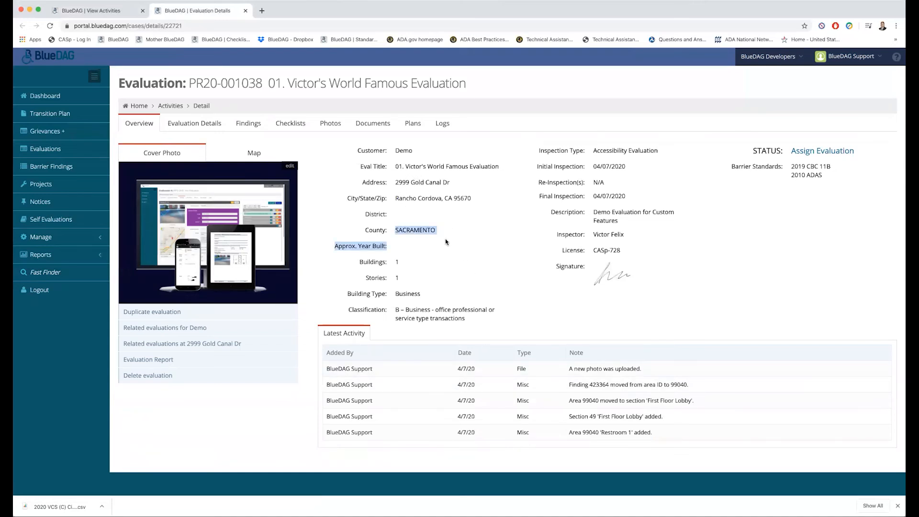
click(443, 247)
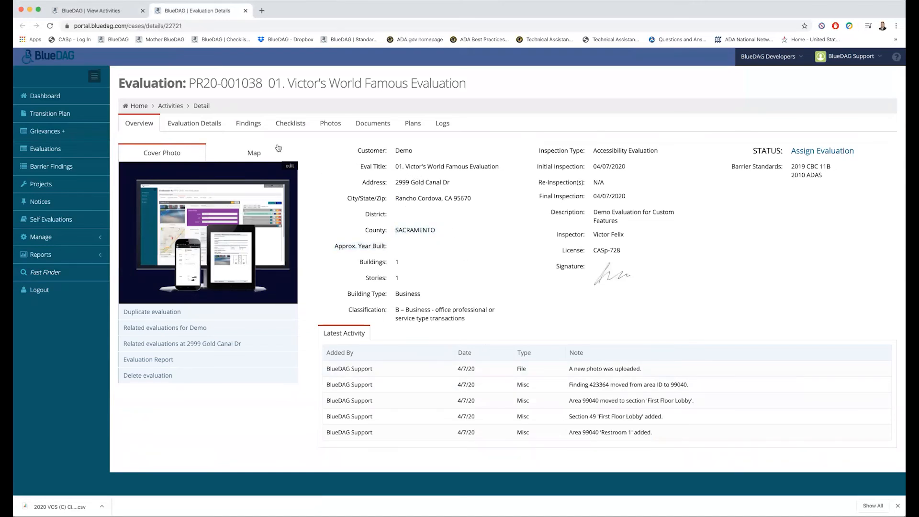
Add 2020 VCS (C) to the evaluation's barrier standards, save the evaluation details and return to its overview
click(194, 125)
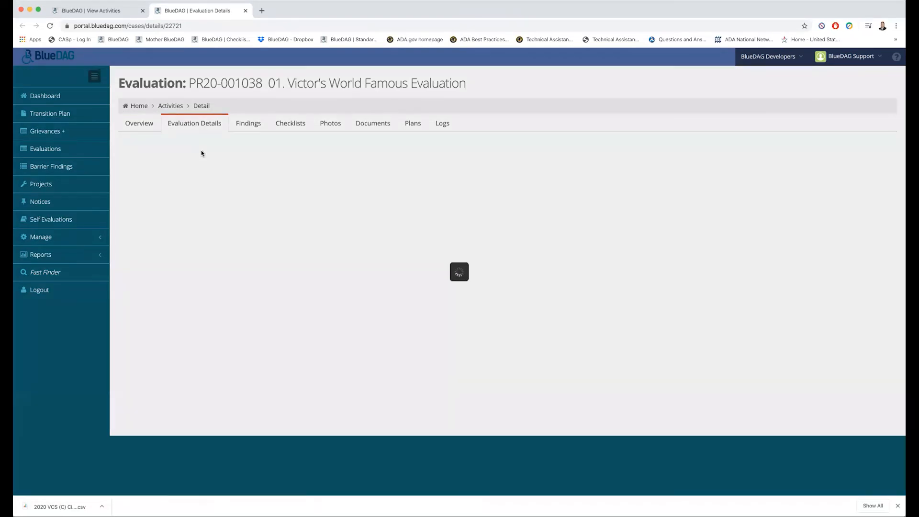
scroll(359, 443, down, 10)
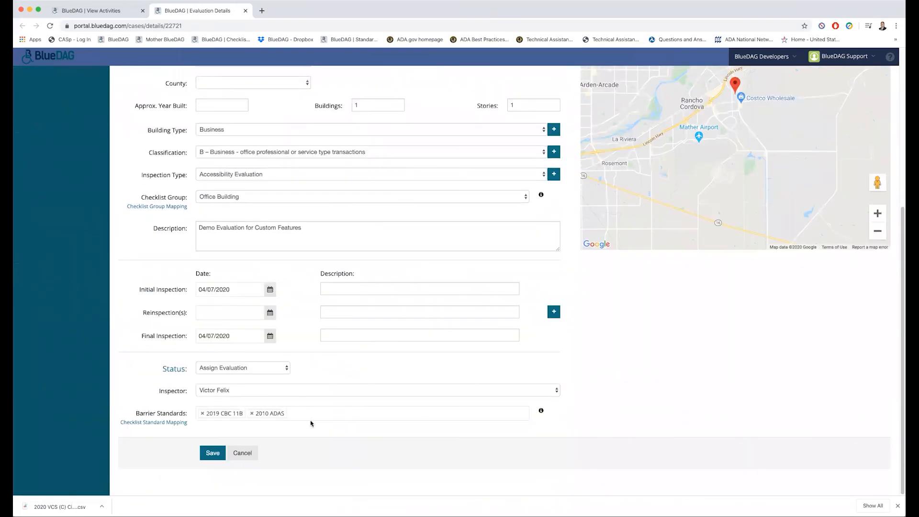
click(310, 418)
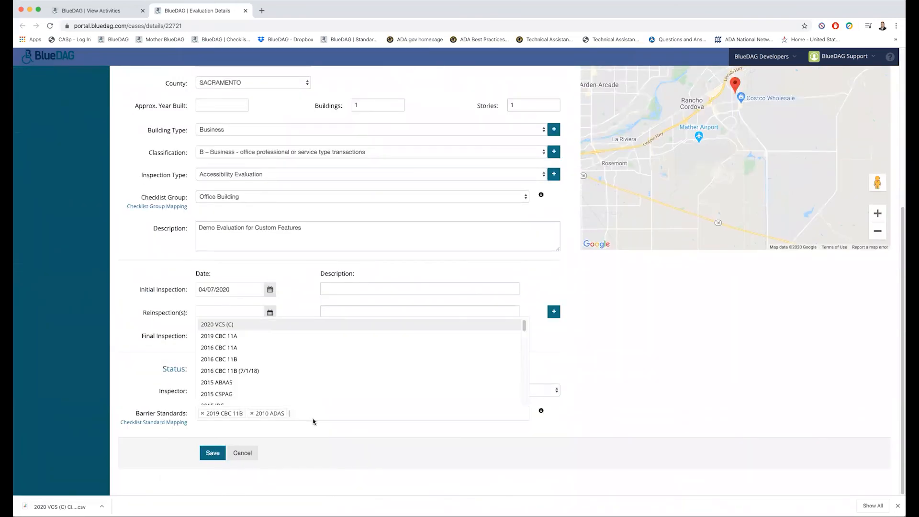
click(204, 329)
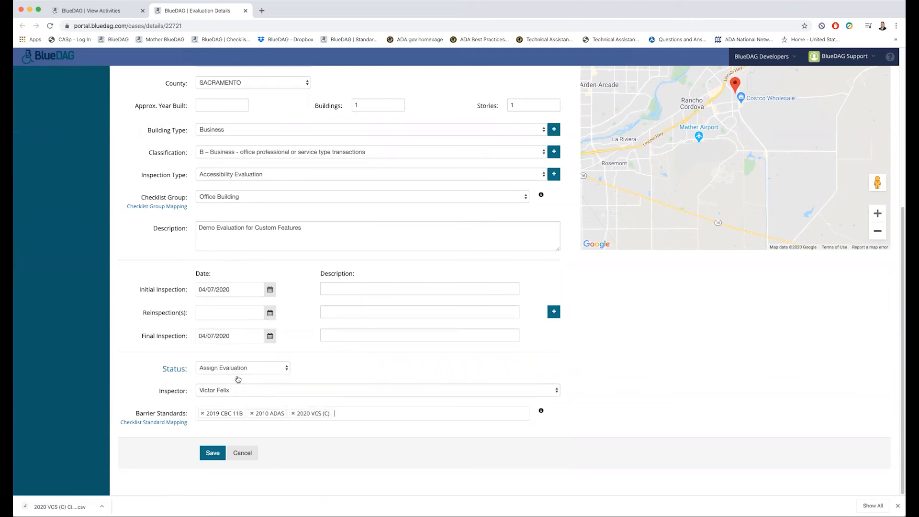
click(214, 455)
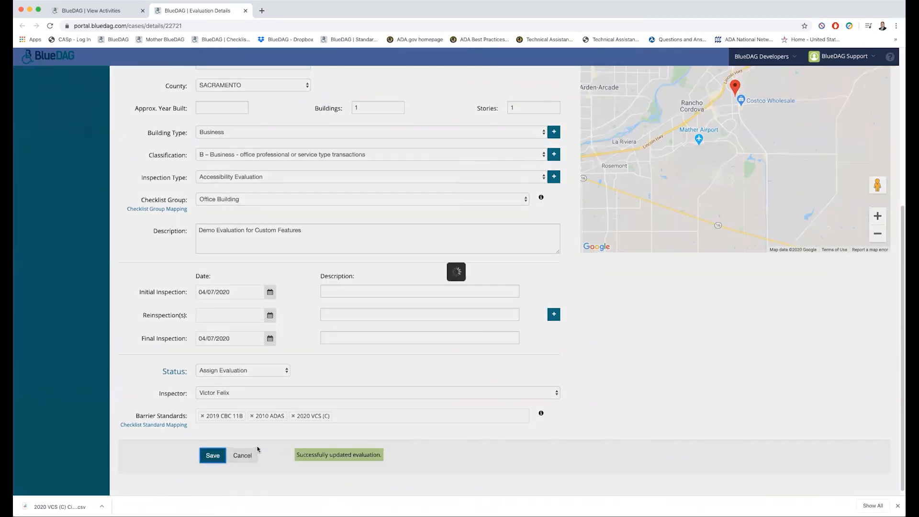
scroll(195, 357, up, 4)
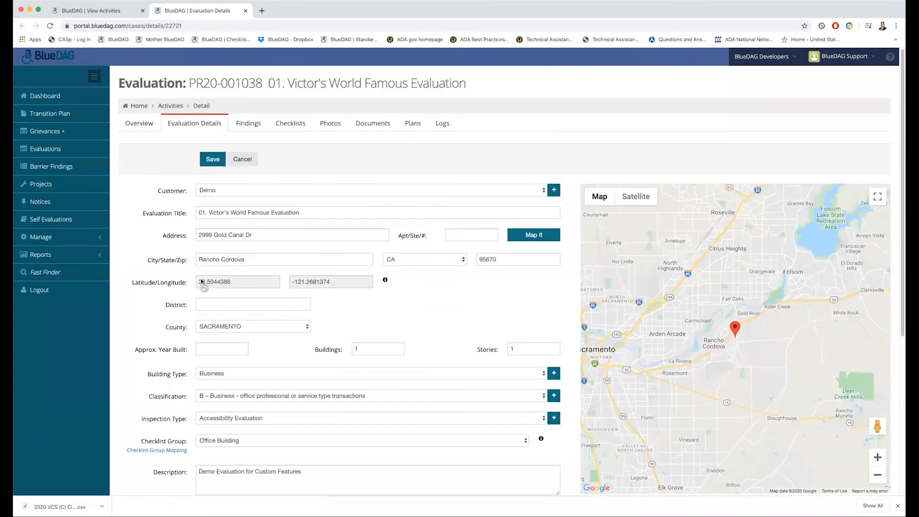
click(138, 129)
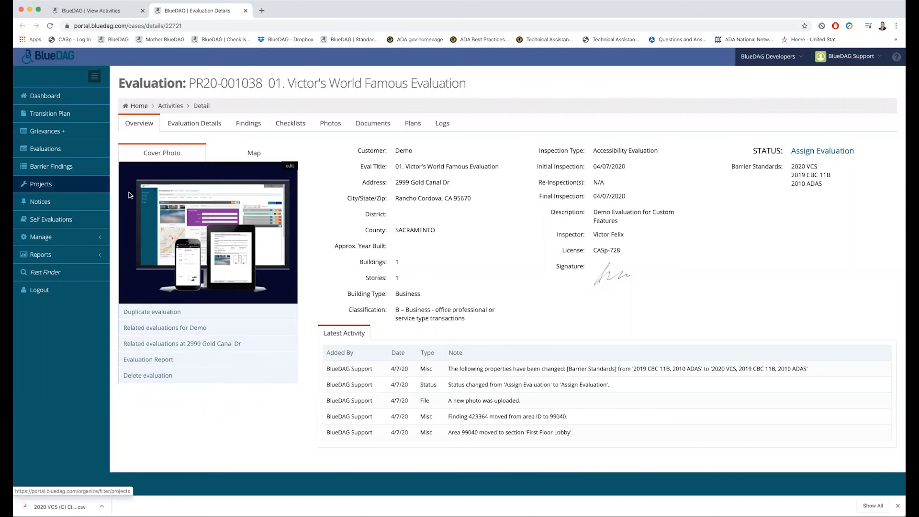
Go to the custom standards list and view the blank form for adding a standard, closing it without saving
click(58, 237)
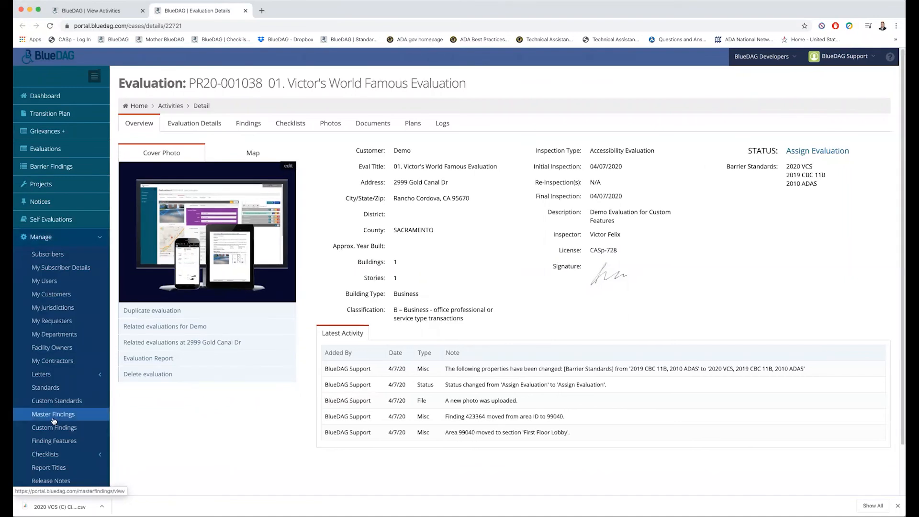
click(56, 402)
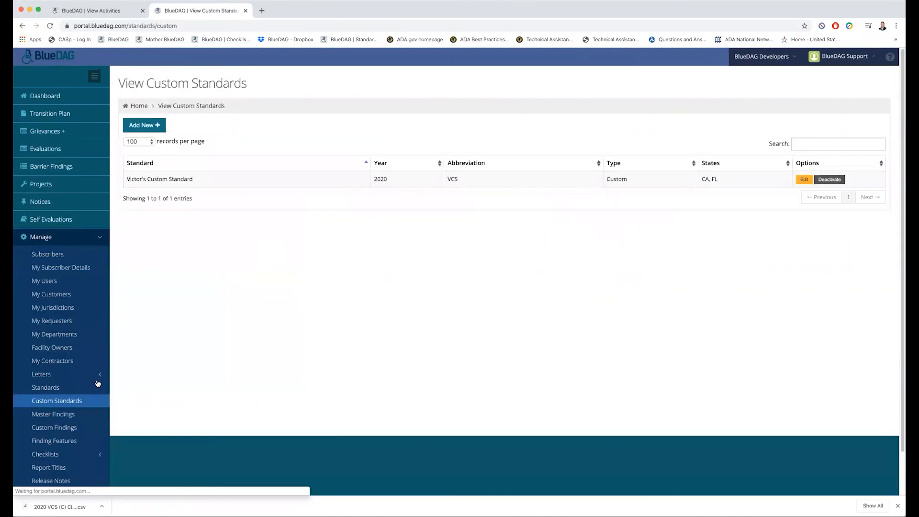
click(157, 126)
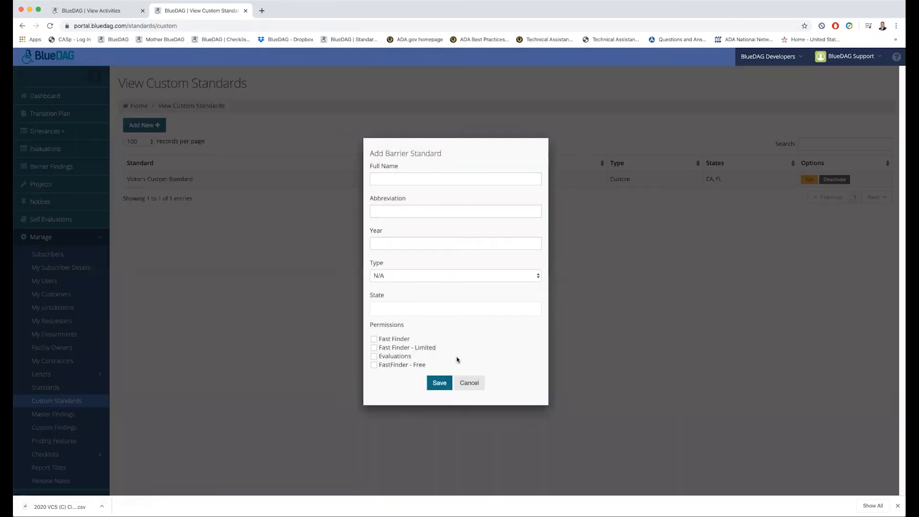
click(472, 385)
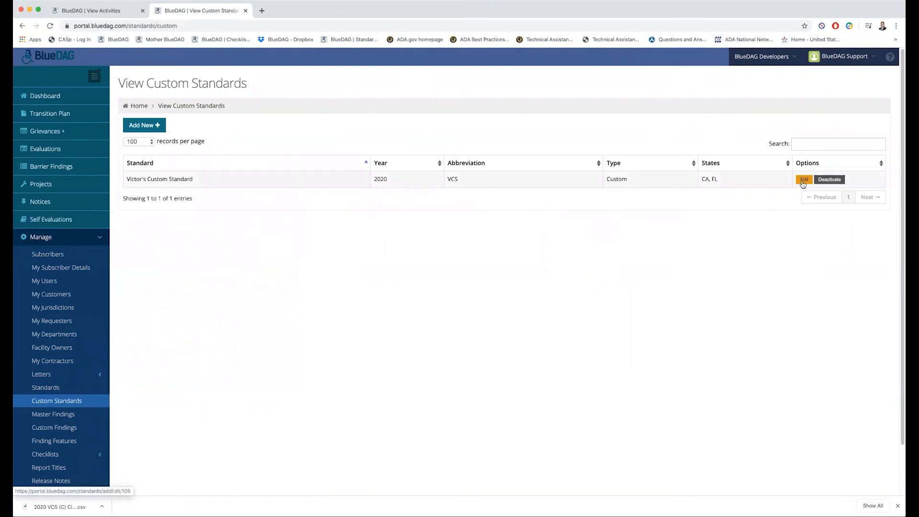
Open the VCS standard's citation 100.1 for editing and review its title, text, diagram and upload area
click(803, 181)
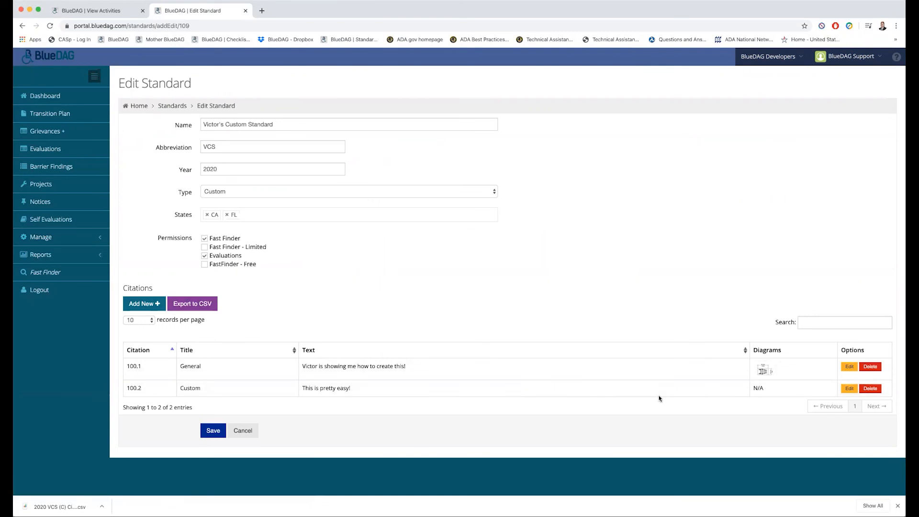
click(849, 367)
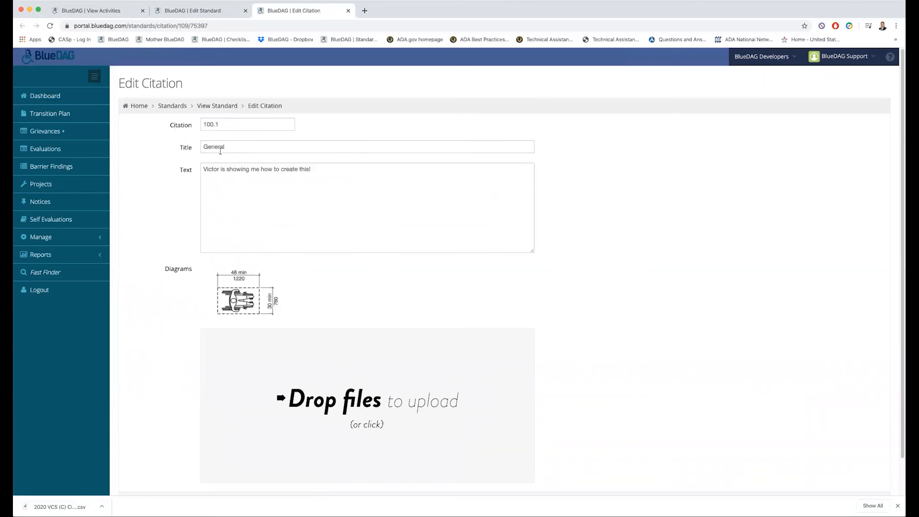
mouse_move(244, 312)
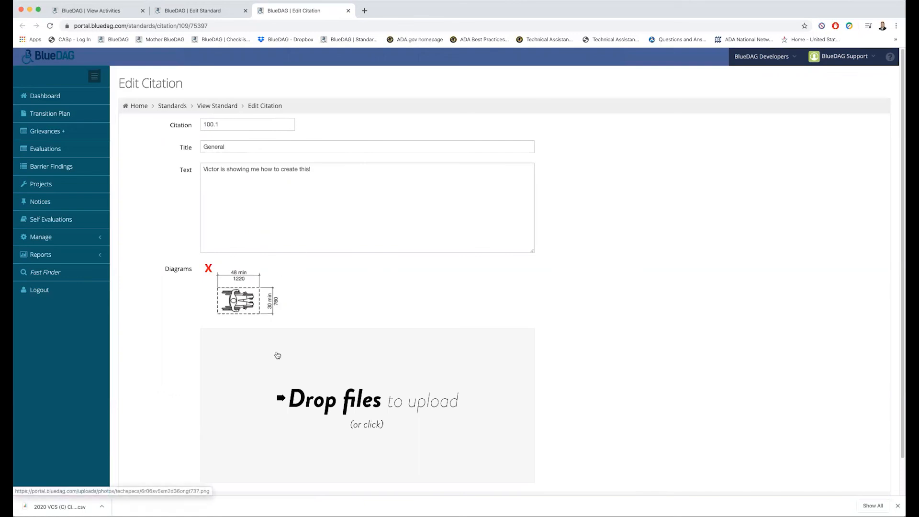
scroll(548, 415, down, 2)
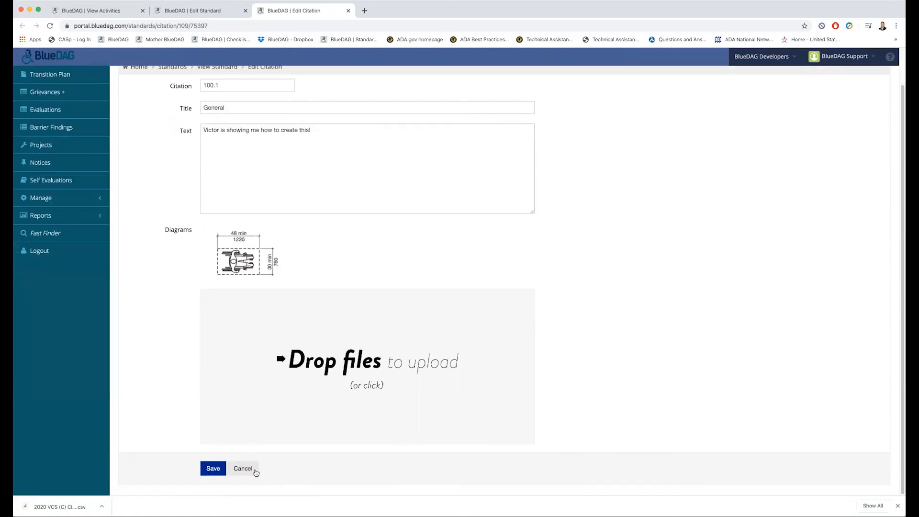